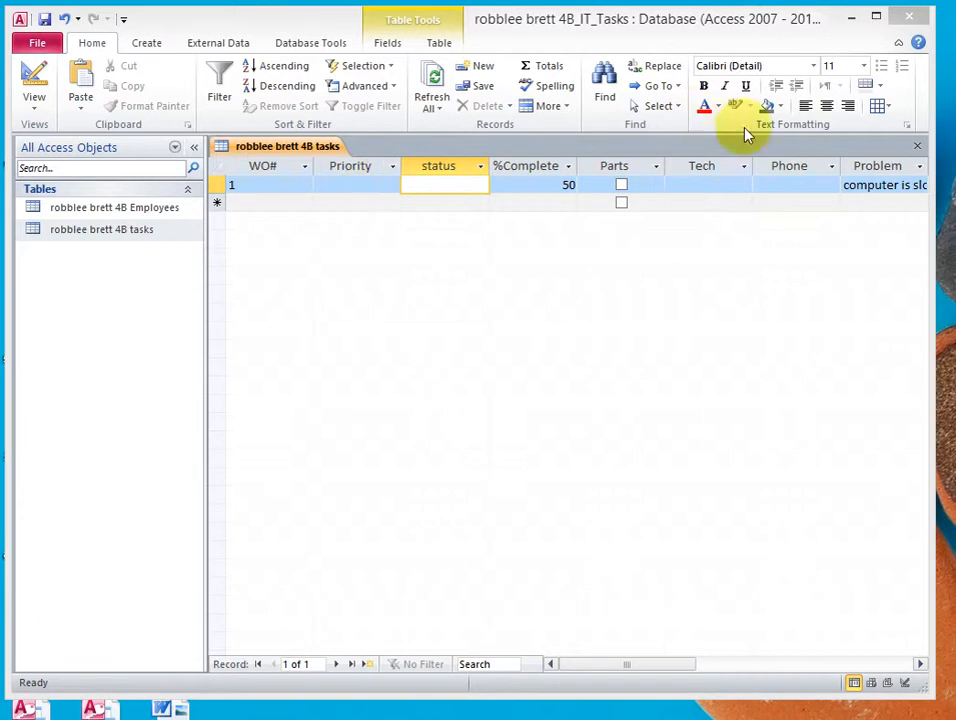
Step: Collapse the Navigation Pane and widen the Problem column to fit its text
left_click(895, 185)
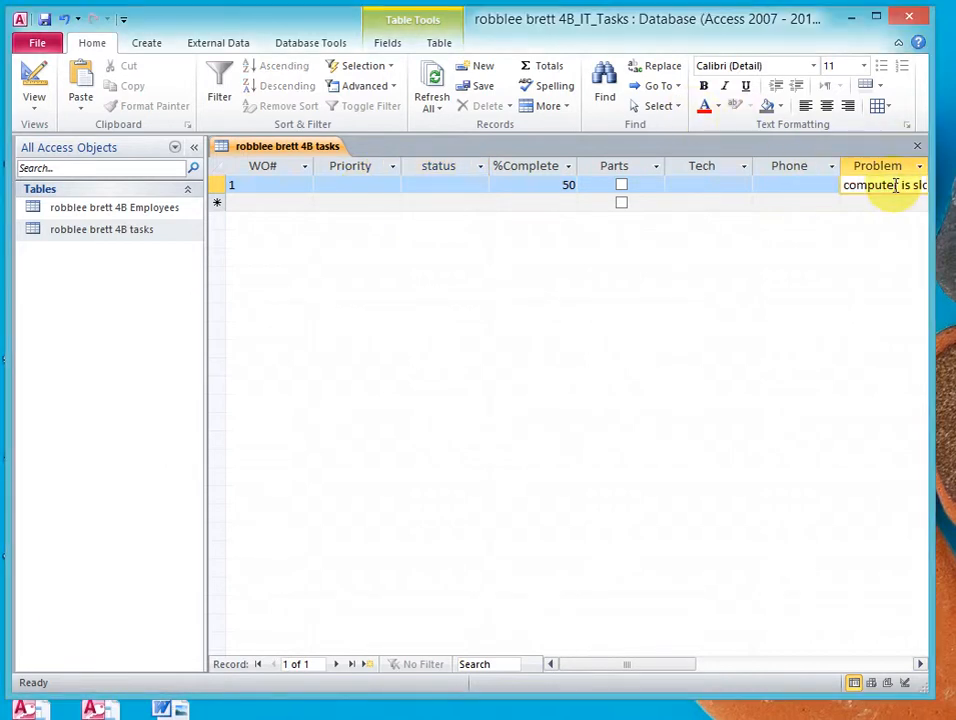
left_click(194, 147)
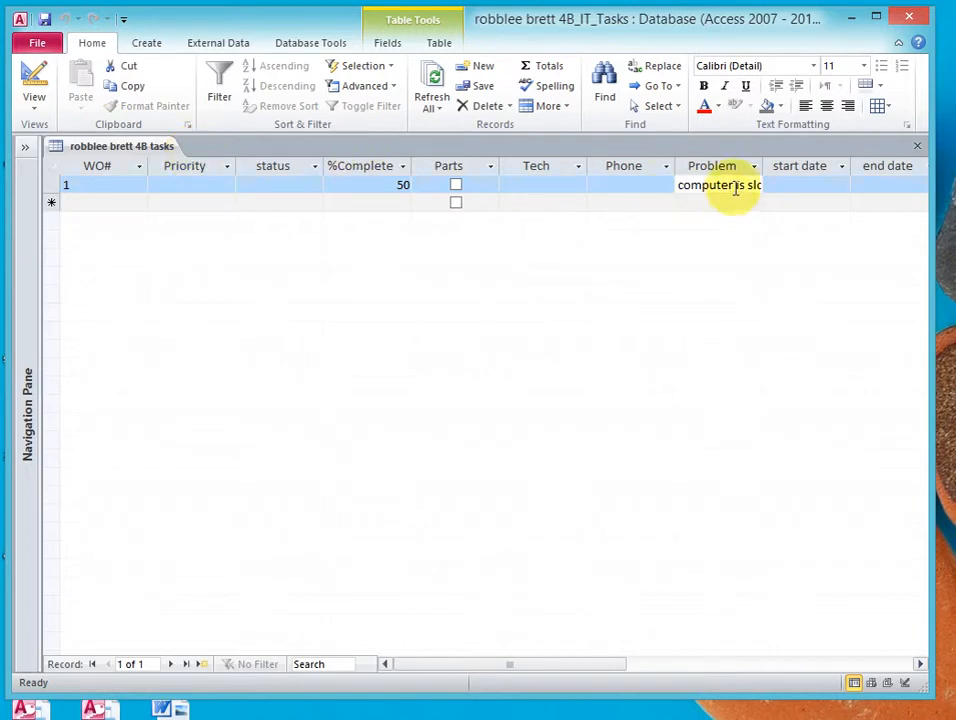
double_click(762, 166)
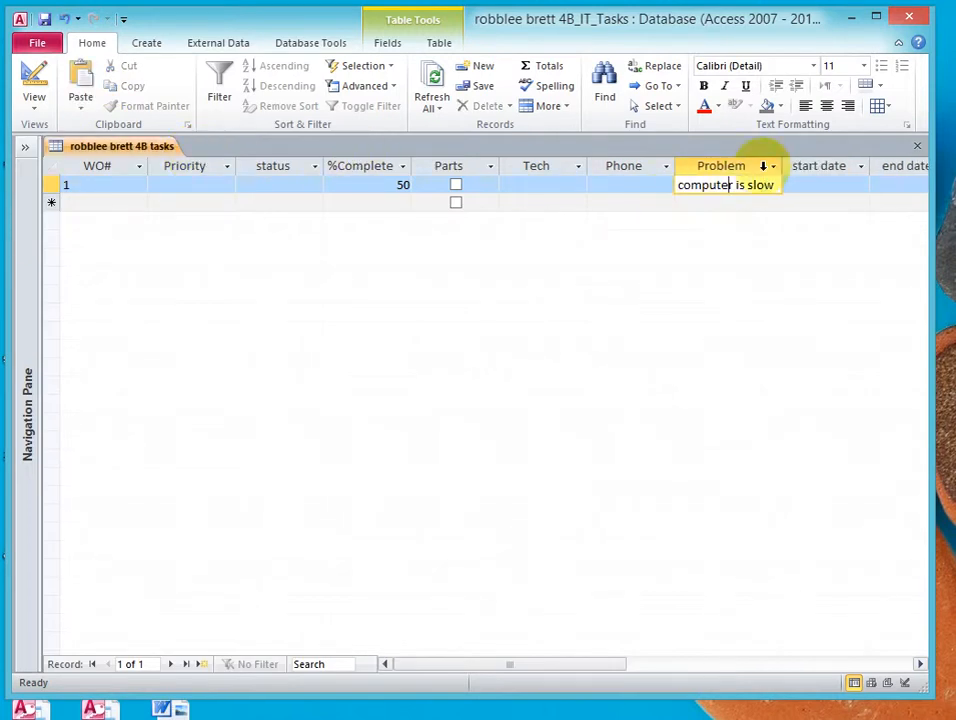
Step: Set the first record's %Complete value to 0 and commit the record
left_click(88, 185)
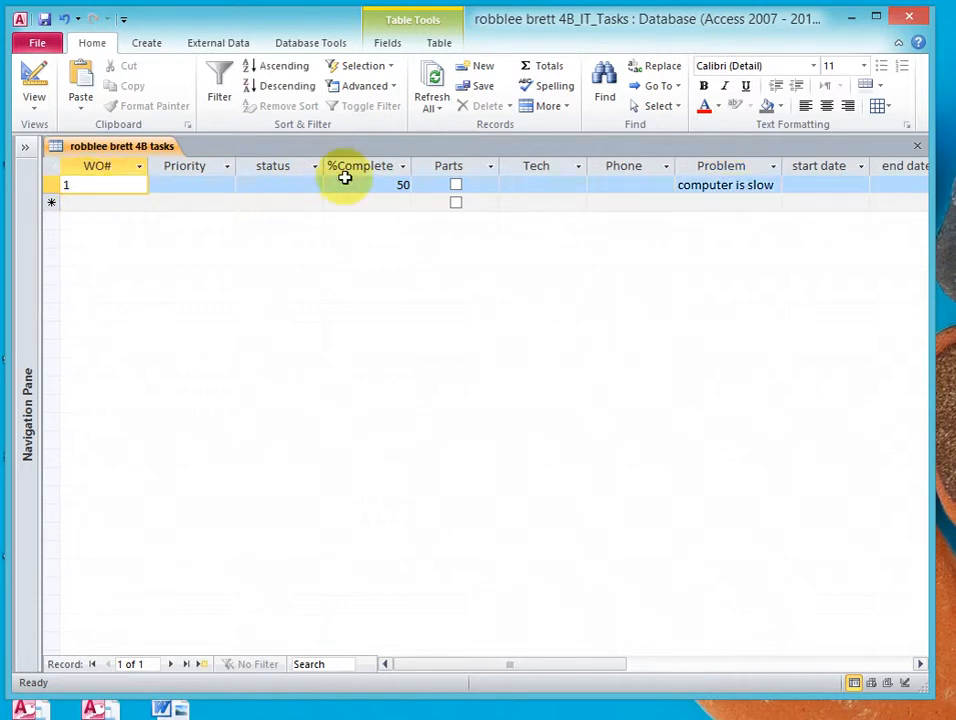
left_click(406, 186)
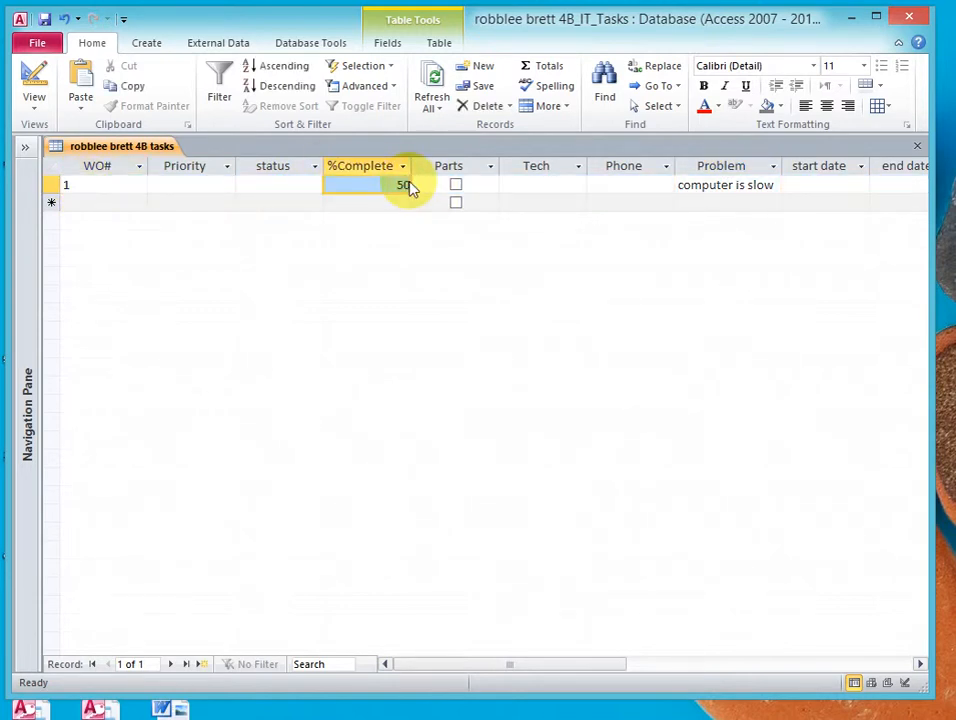
type("0")
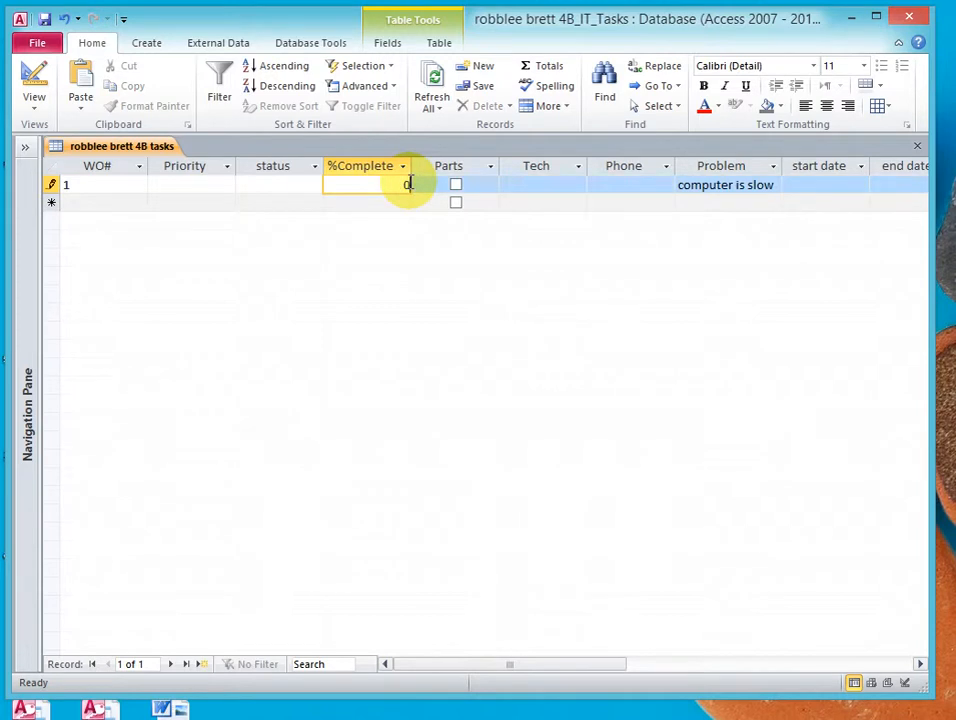
left_click(277, 181)
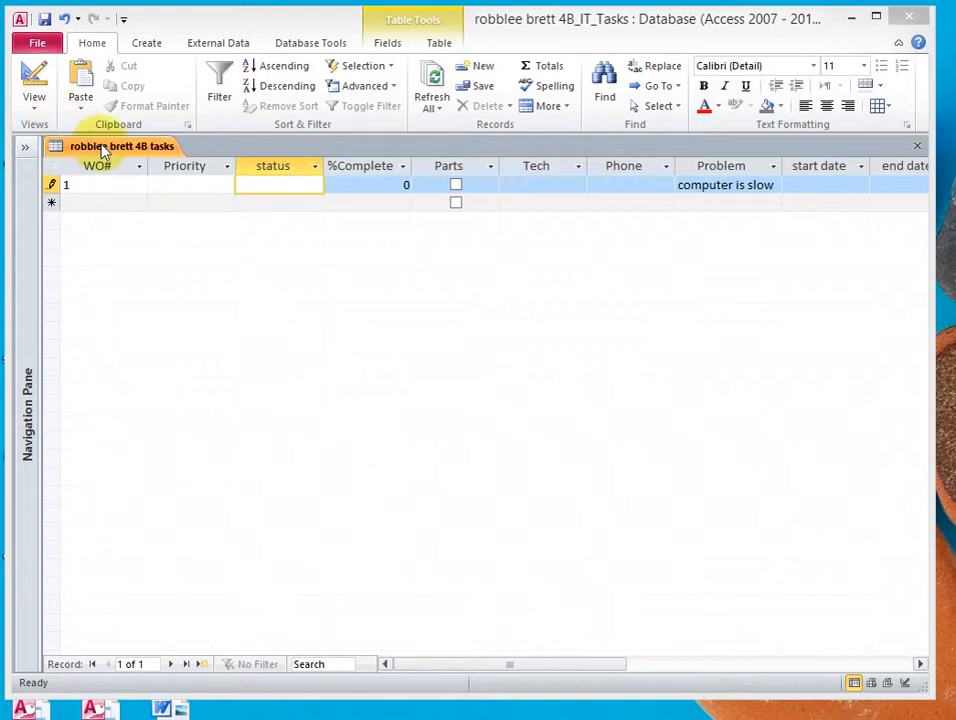
left_click(97, 200)
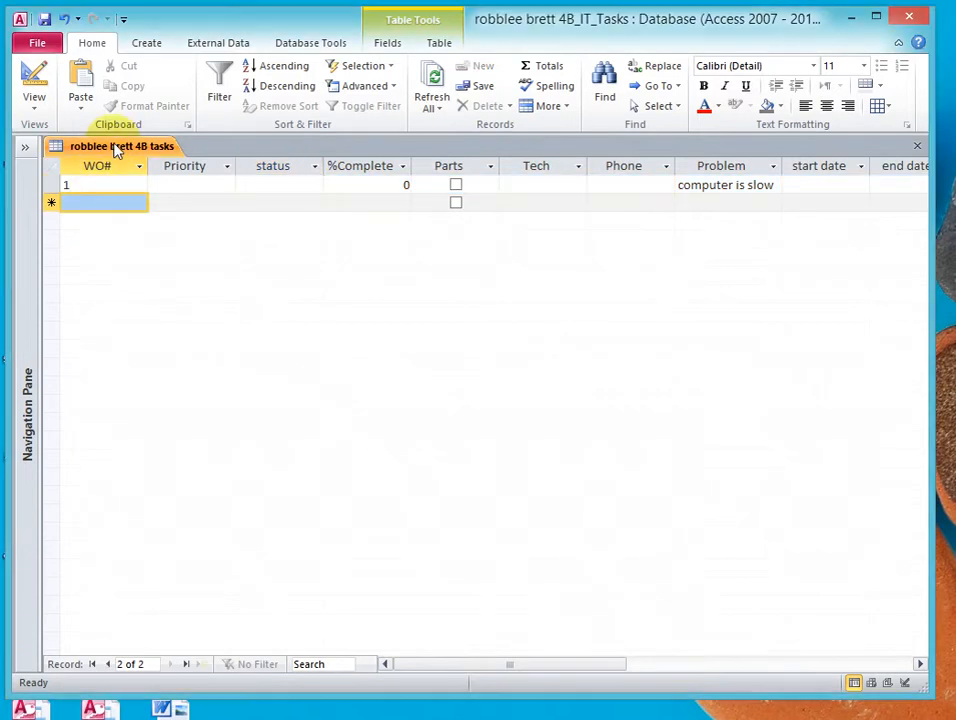
Step: In the tasks table's Design View, start the Lookup Wizard for the status field with the option to type in the values
right_click(116, 148)
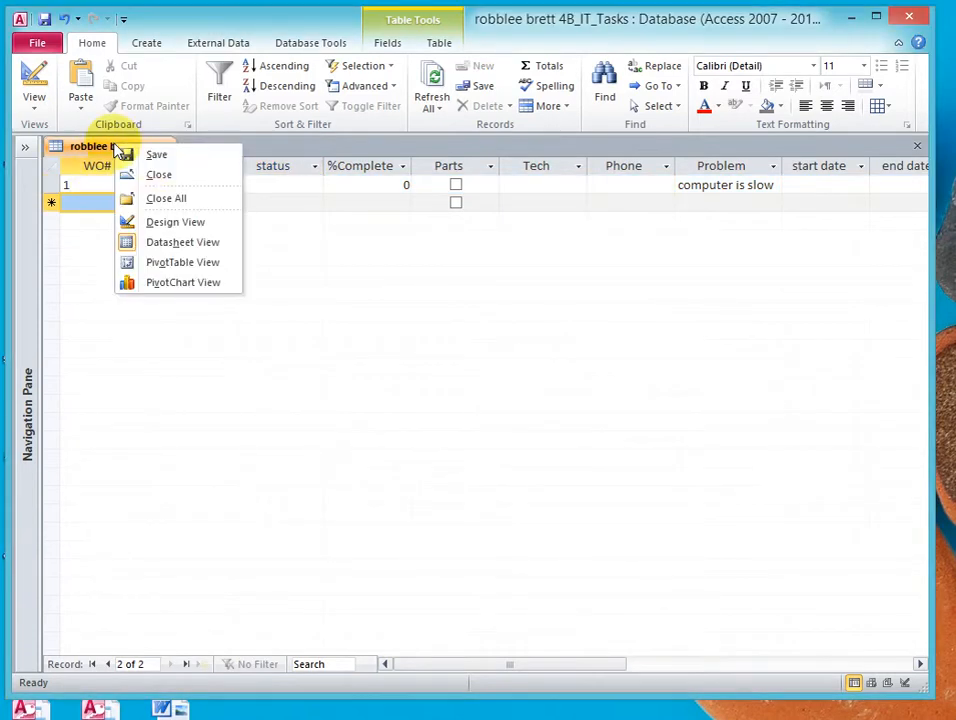
left_click(162, 222)
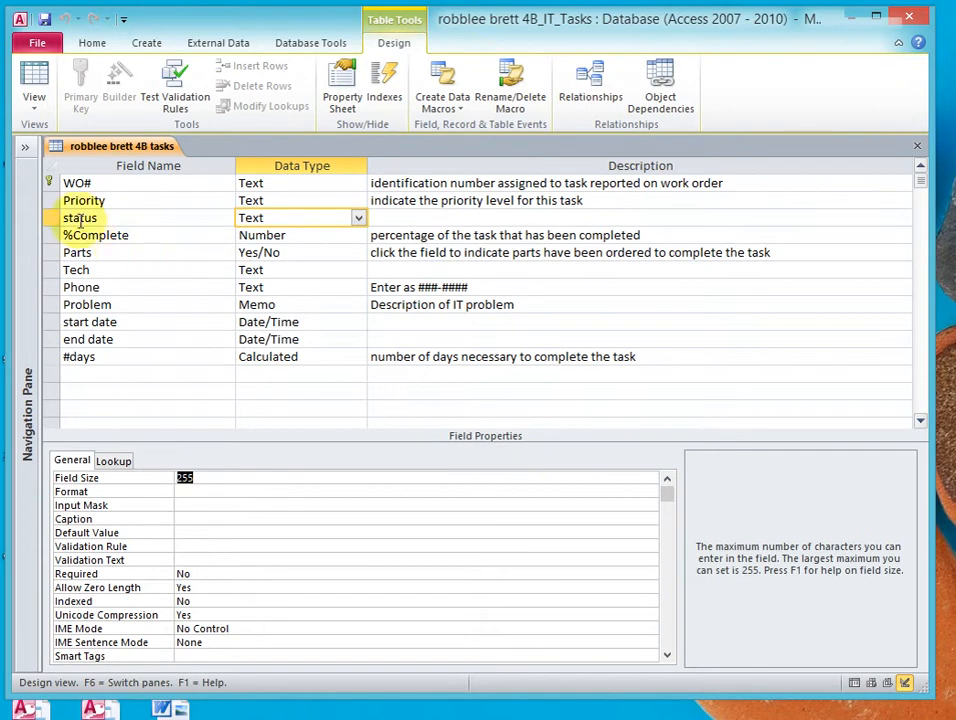
left_click(358, 218)
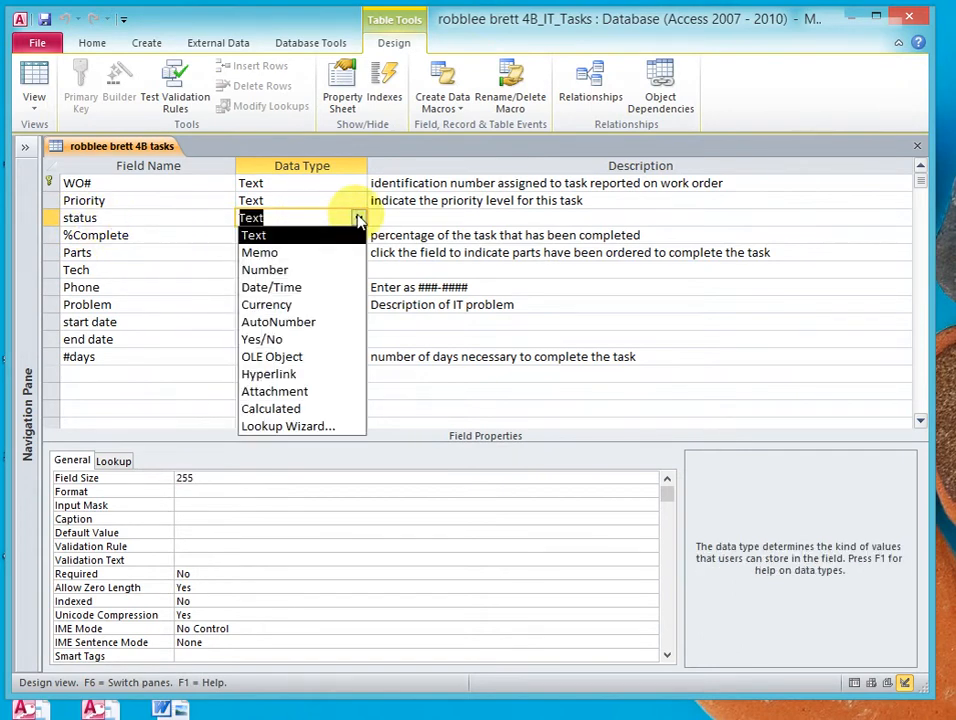
left_click(299, 430)
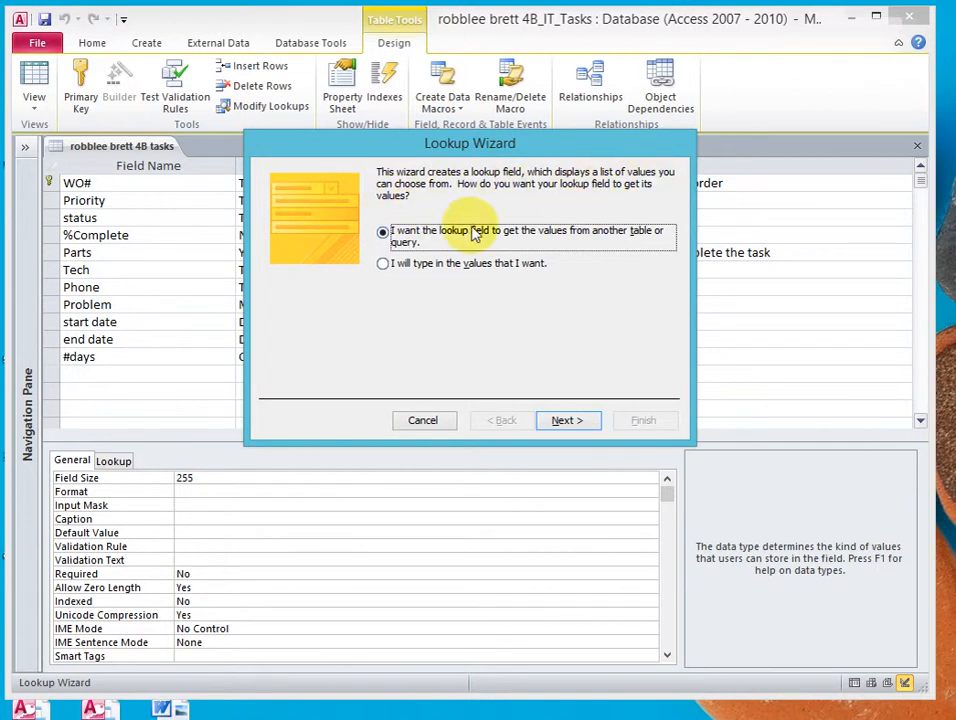
left_click(385, 267)
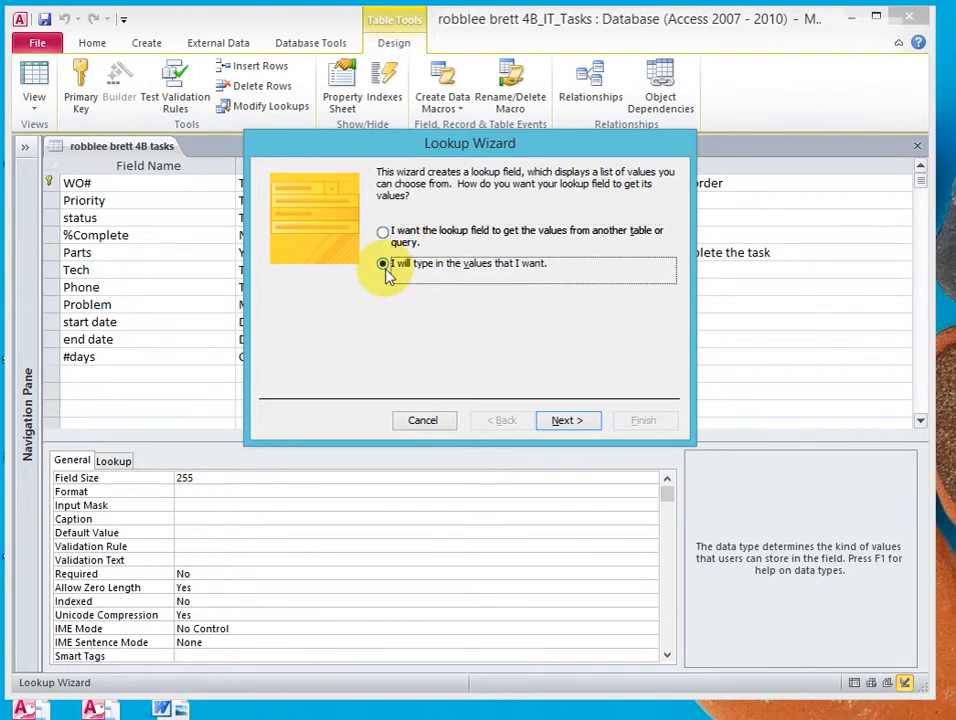
left_click(566, 421)
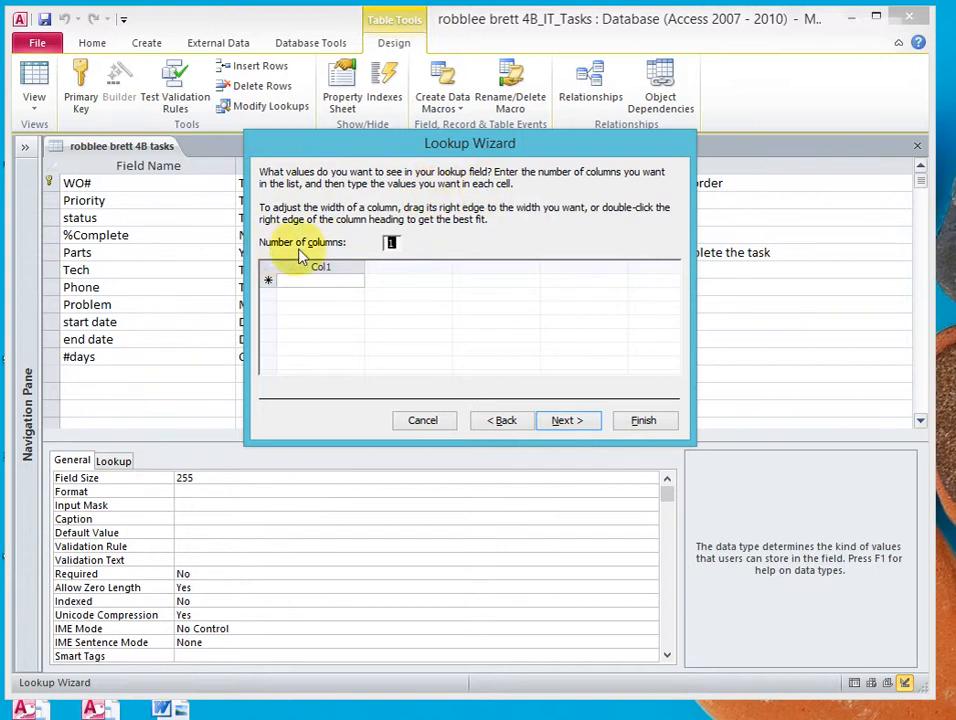
Step: Enter "not started" as the first lookup value, staying on the wizard's value list page
left_click(323, 281)
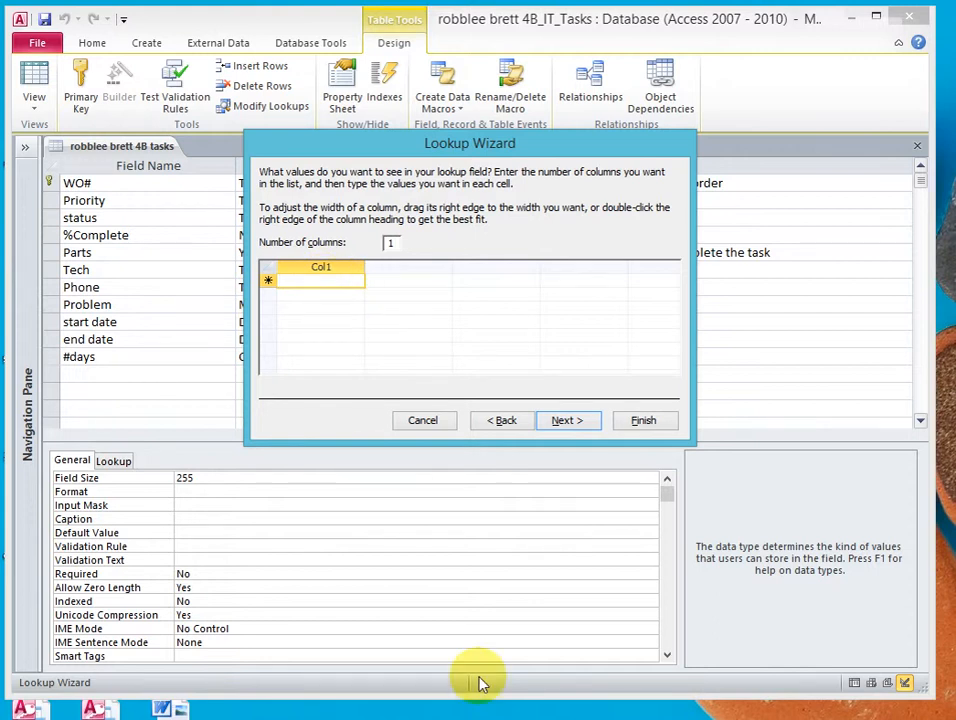
type("no")
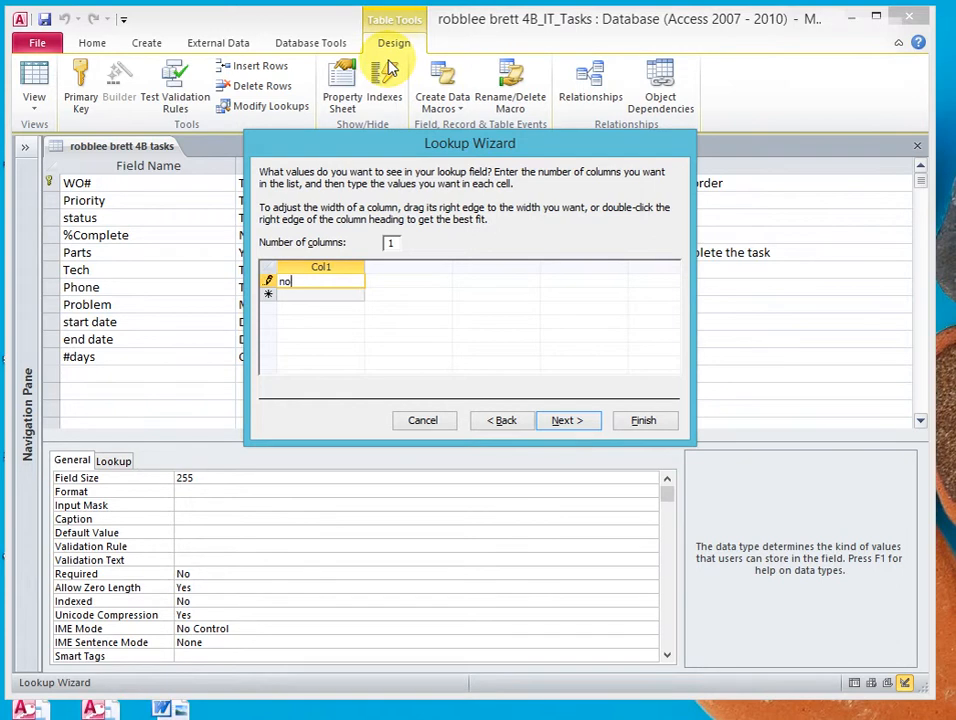
type("t started")
key("alt+n")
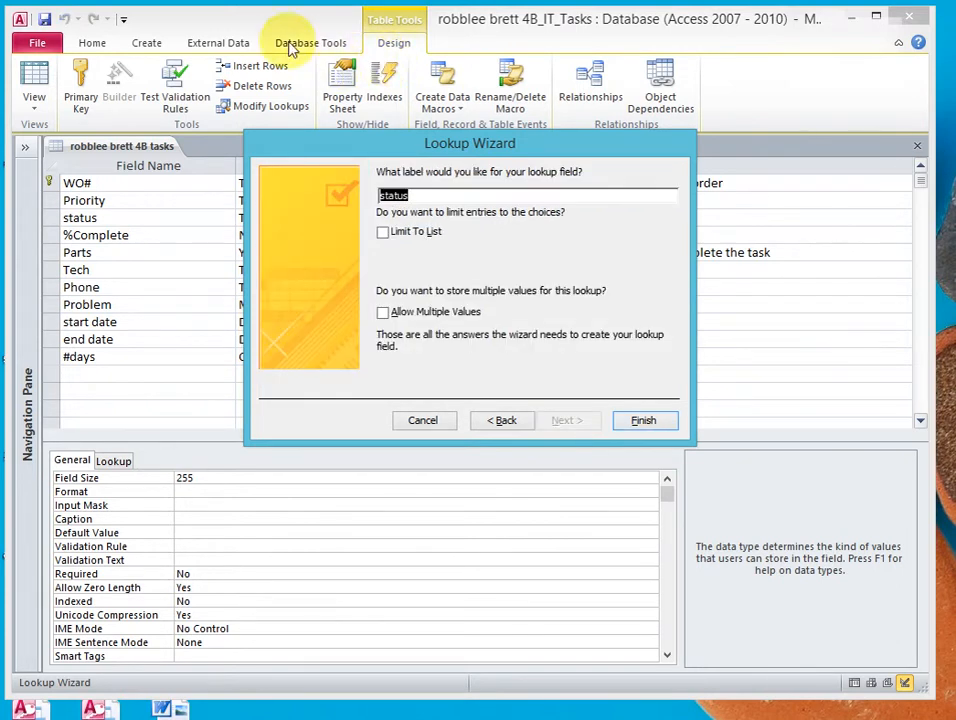
left_click(504, 421)
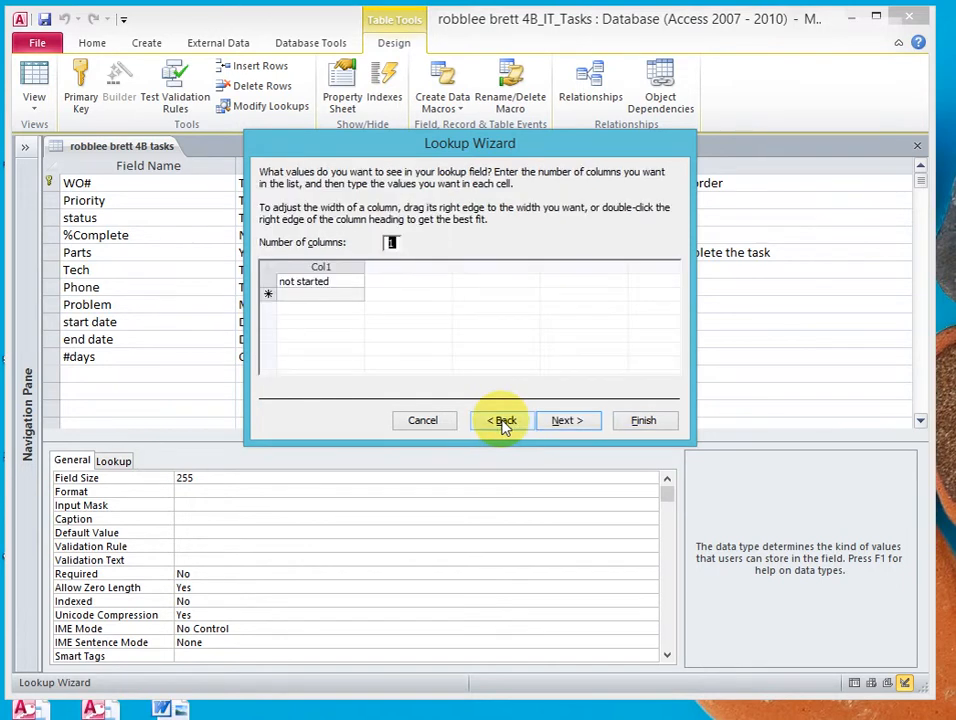
Step: Add "in progress", "completed" and "deferred to someone else" to the status lookup values
left_click(328, 296)
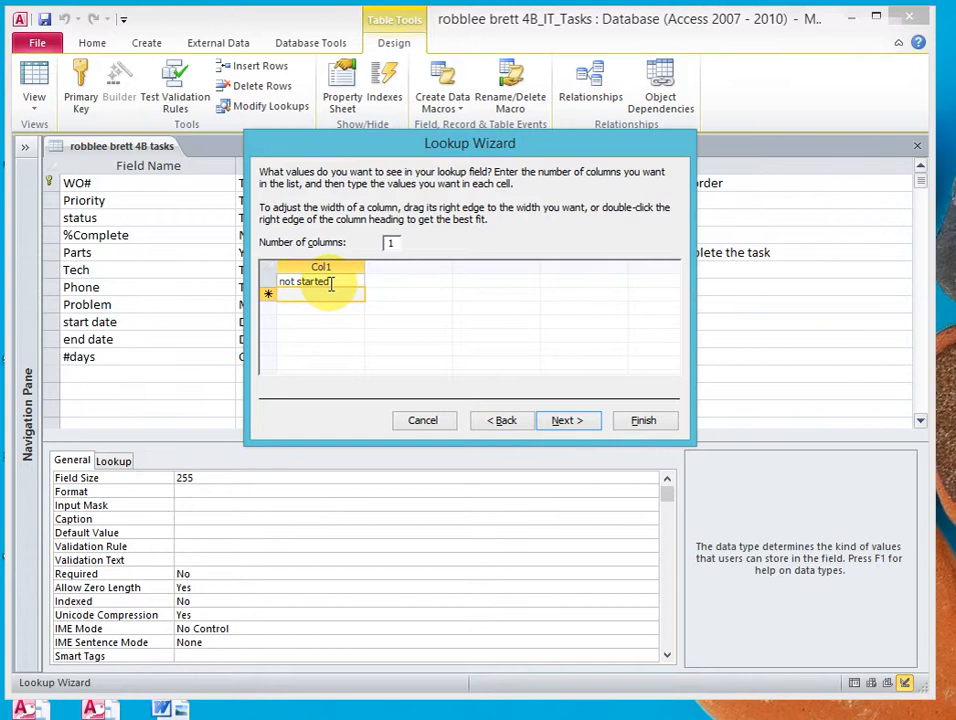
type("in progre")
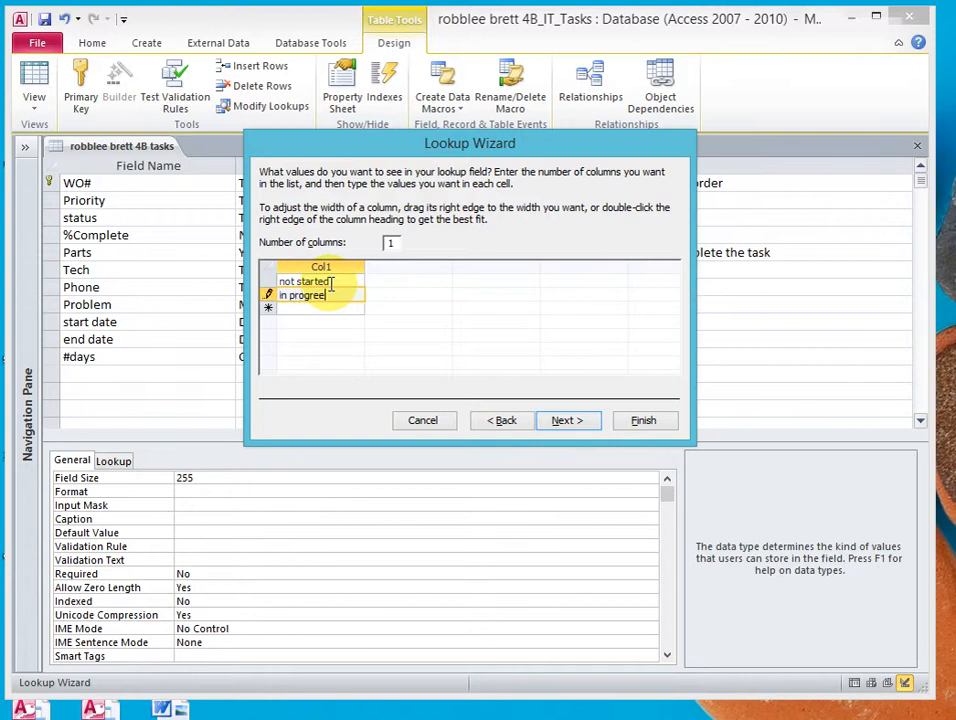
type("ss")
key("Return")
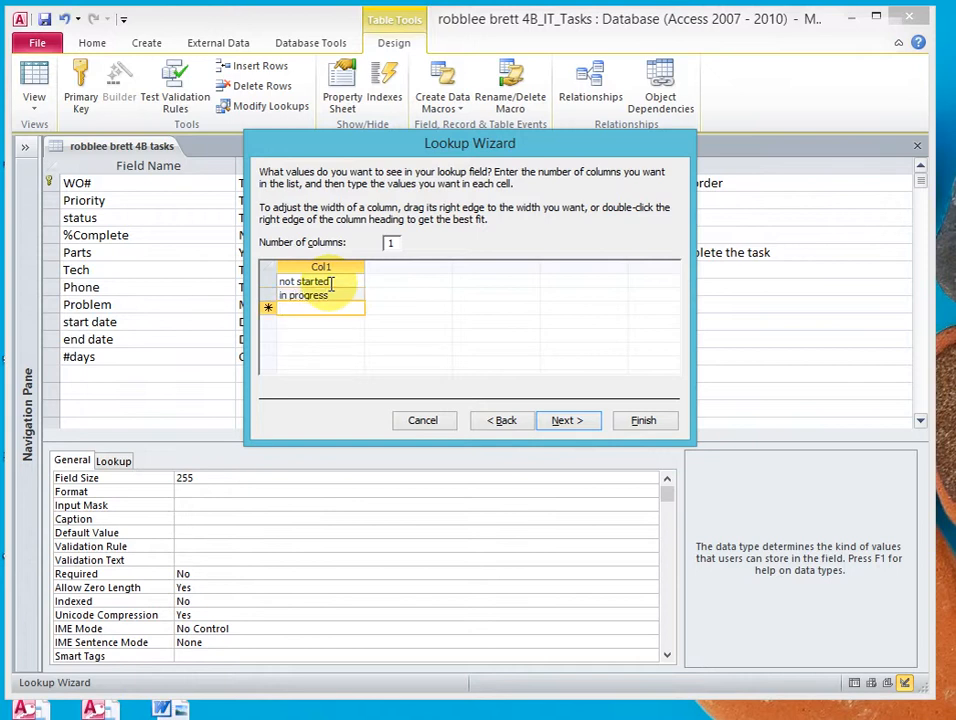
type("completed")
key("Return")
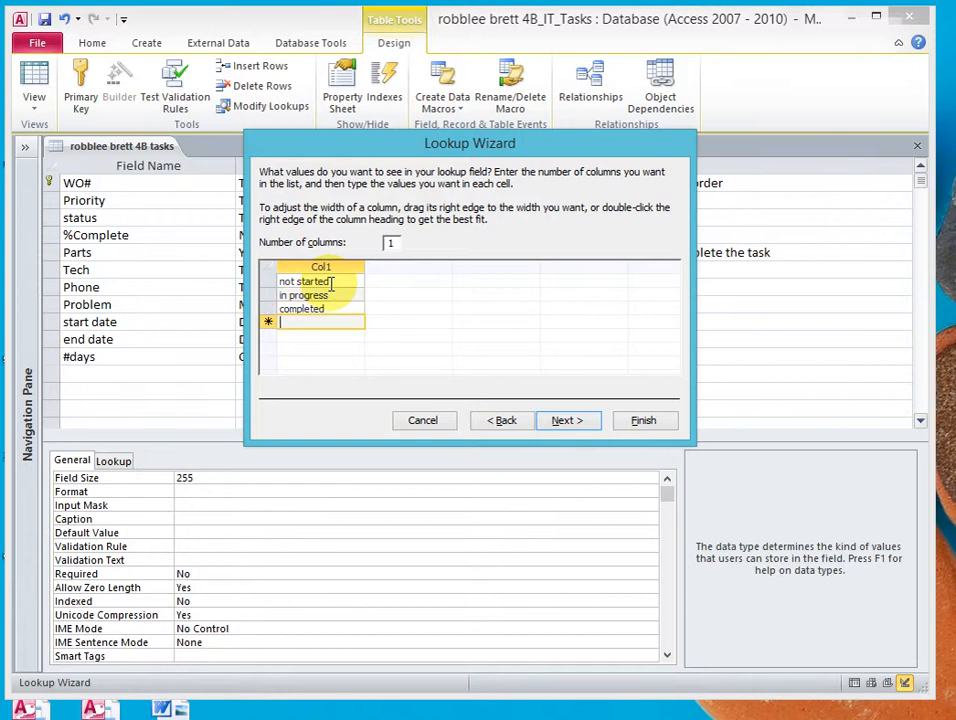
type("defer")
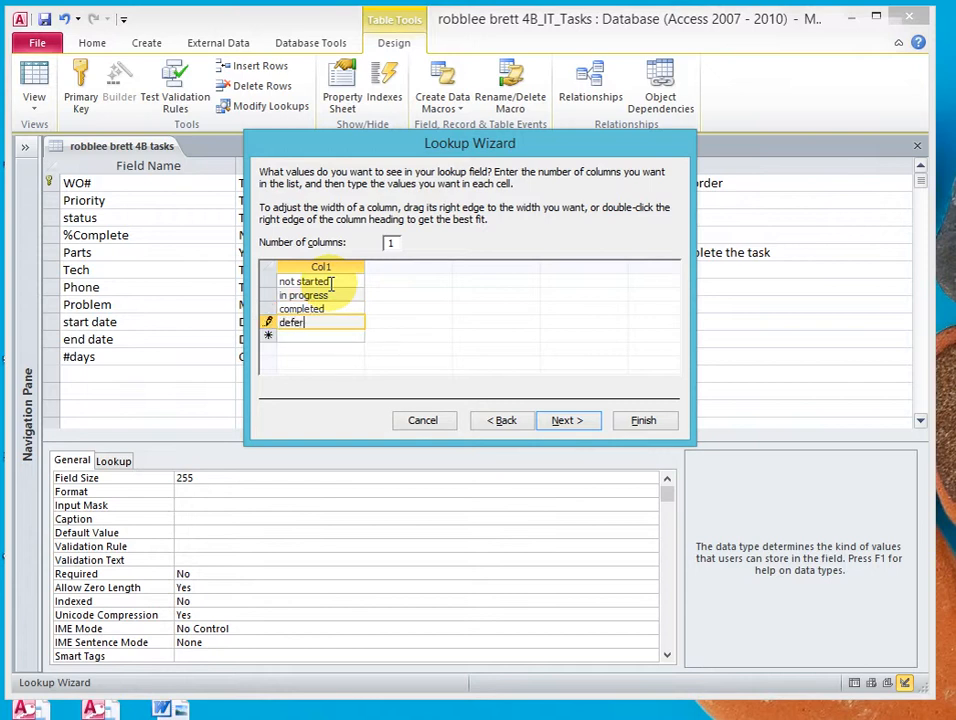
type("red to someone else")
key("Return")
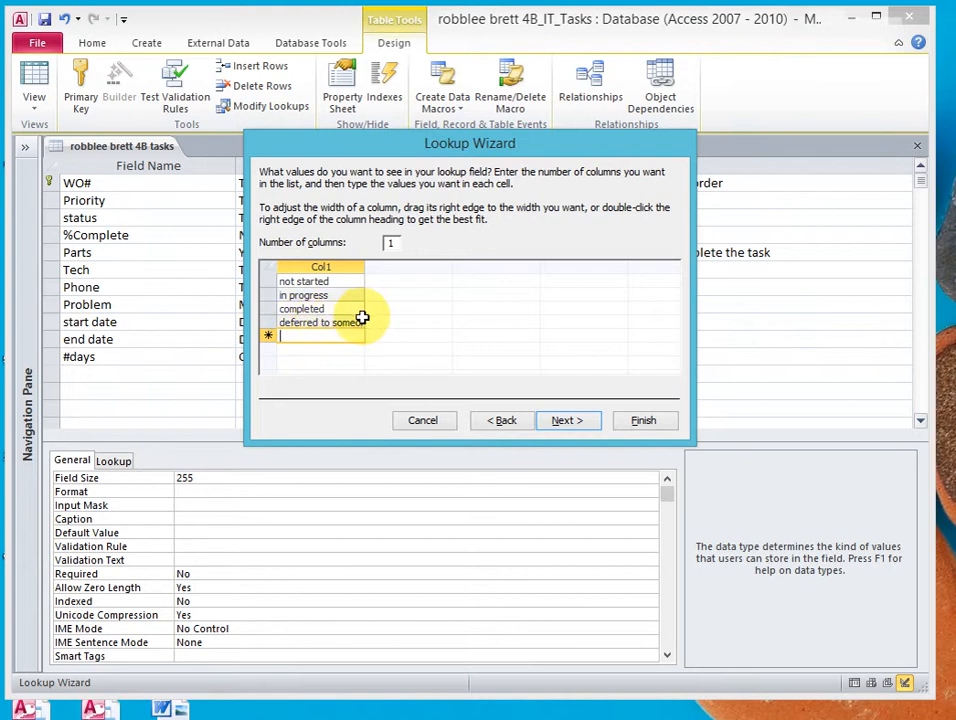
Step: Widen the lookup column to fit "deferred to someone else" and finish the wizard with the label status
left_click(362, 320)
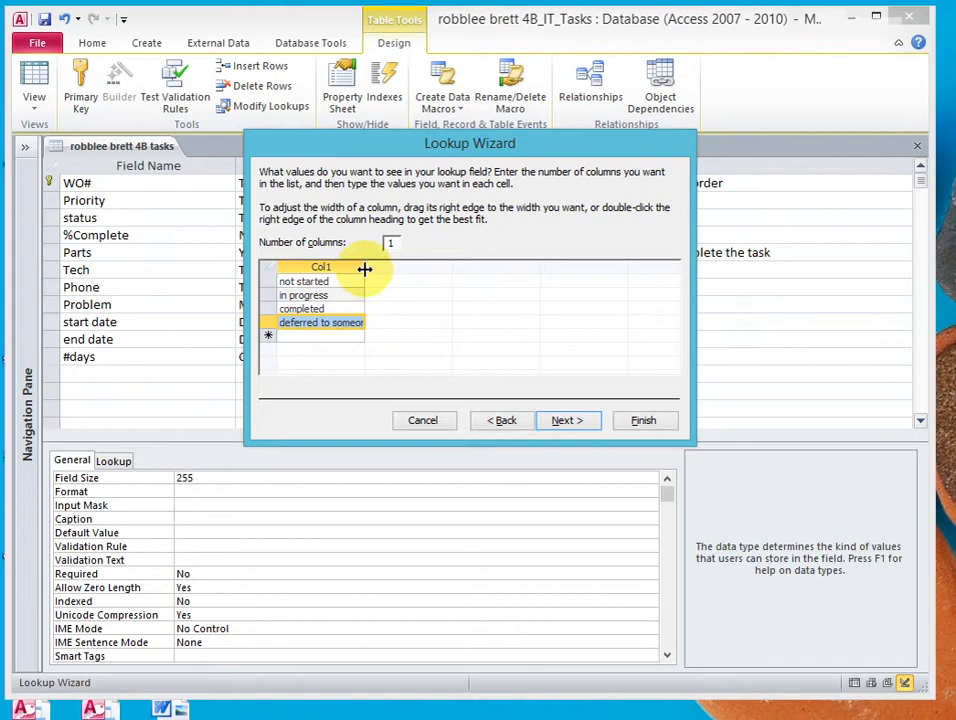
left_click_drag(364, 267, 400, 267)
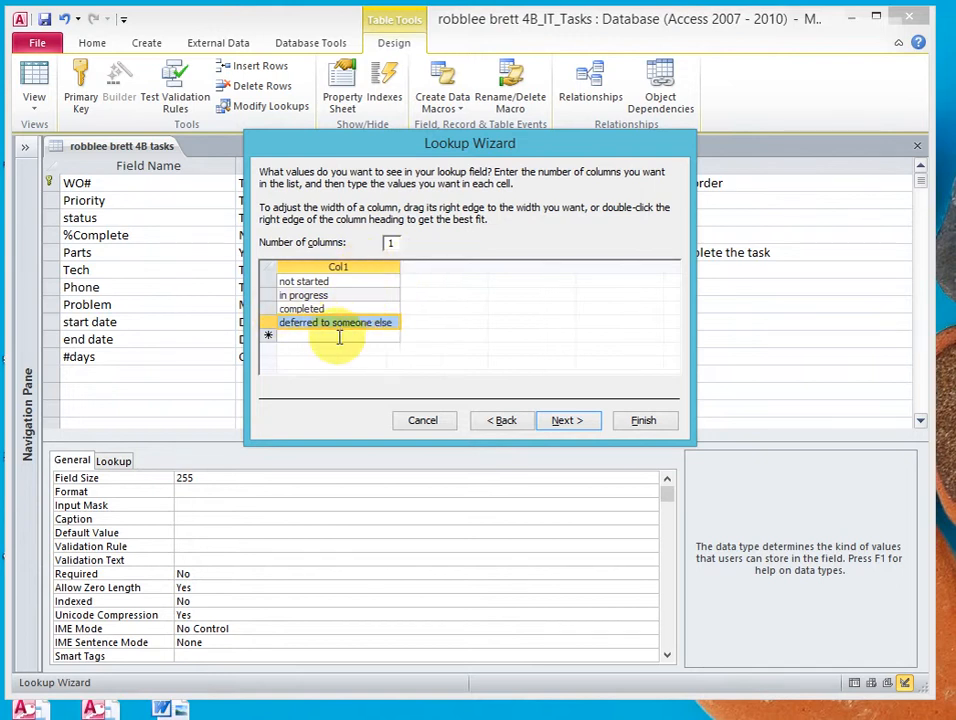
left_click(564, 420)
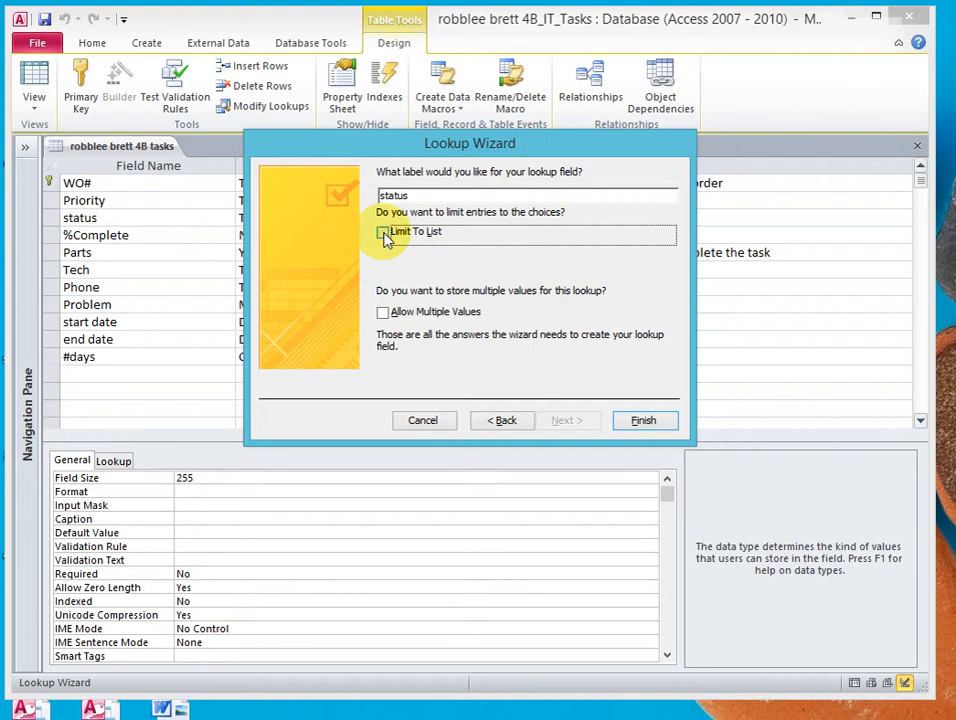
left_click(636, 423)
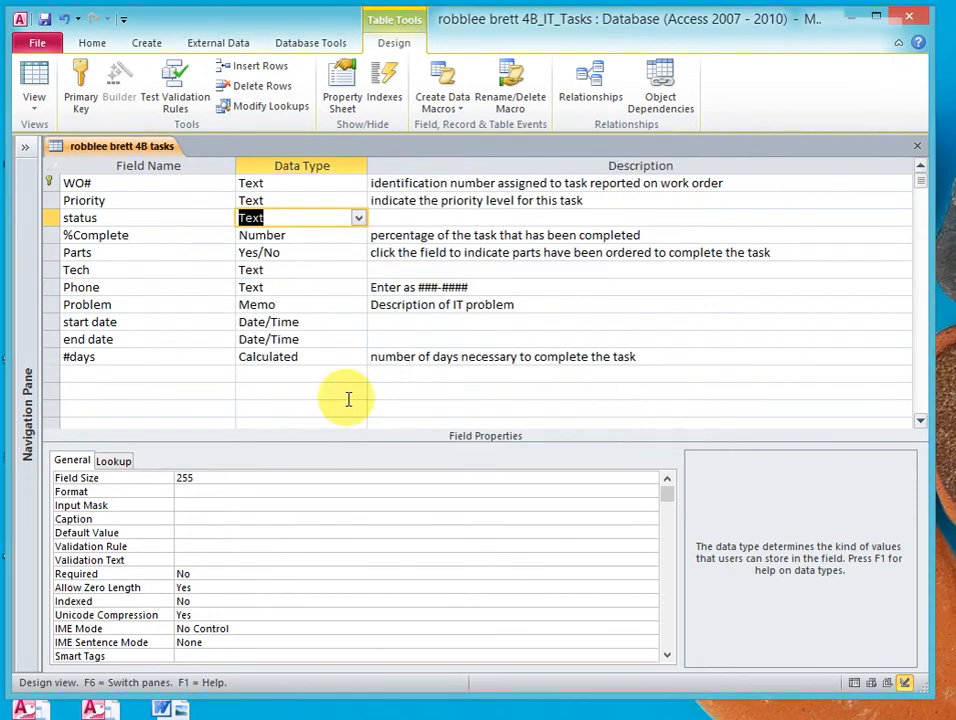
Step: Switch the tasks table to Datasheet View, saving the design changes
right_click(97, 145)
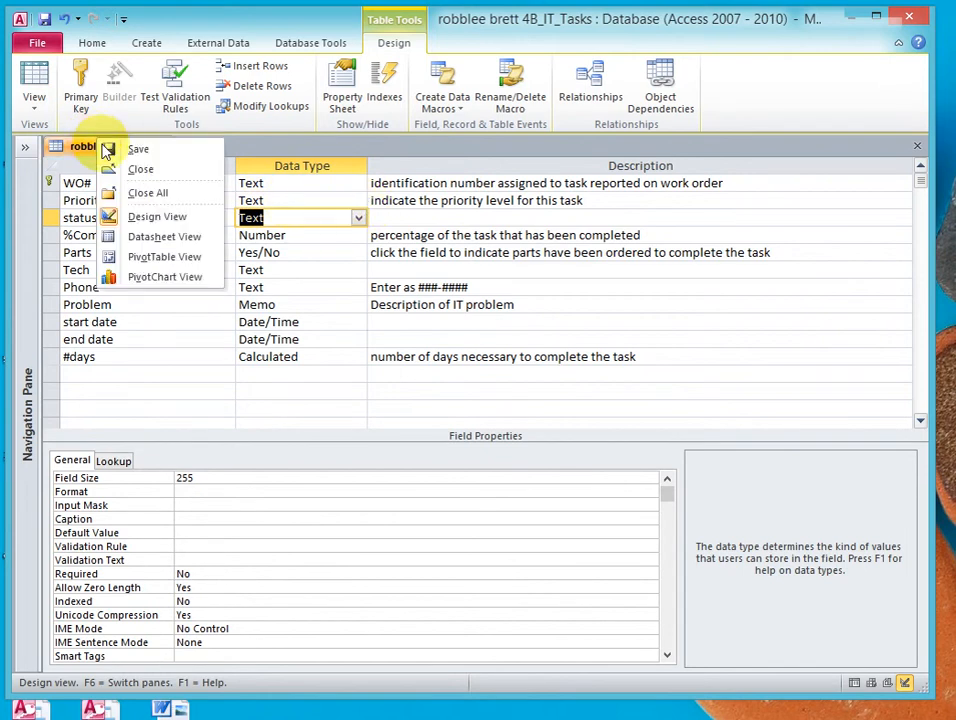
left_click(150, 236)
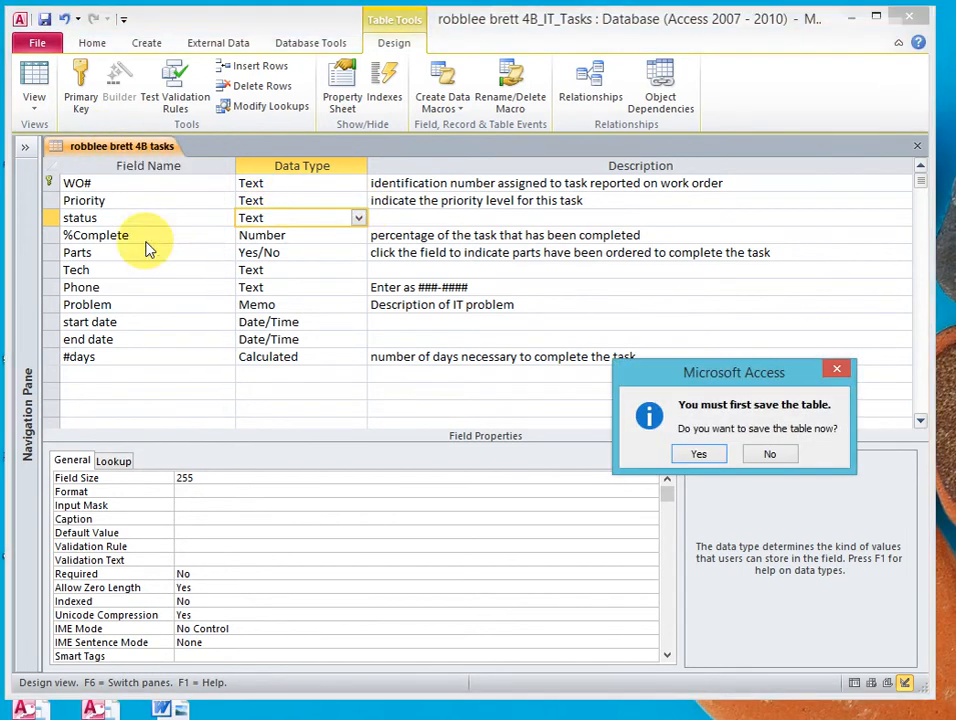
left_click(699, 455)
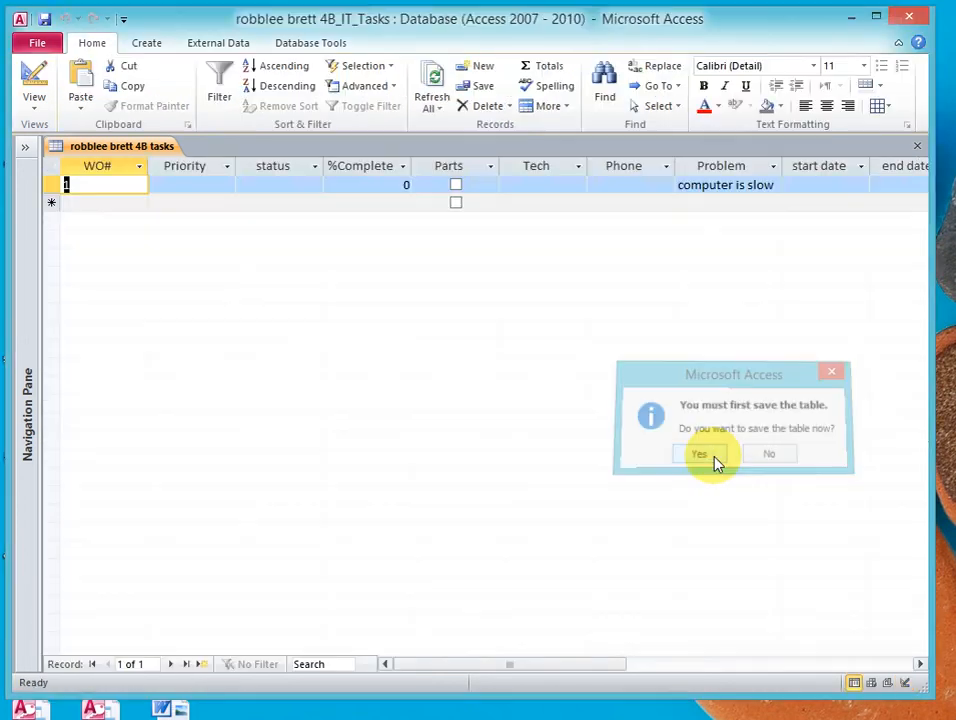
Step: Examine the first record's status choices and the Edit List Items dialog, leaving without changes
left_click(129, 185)
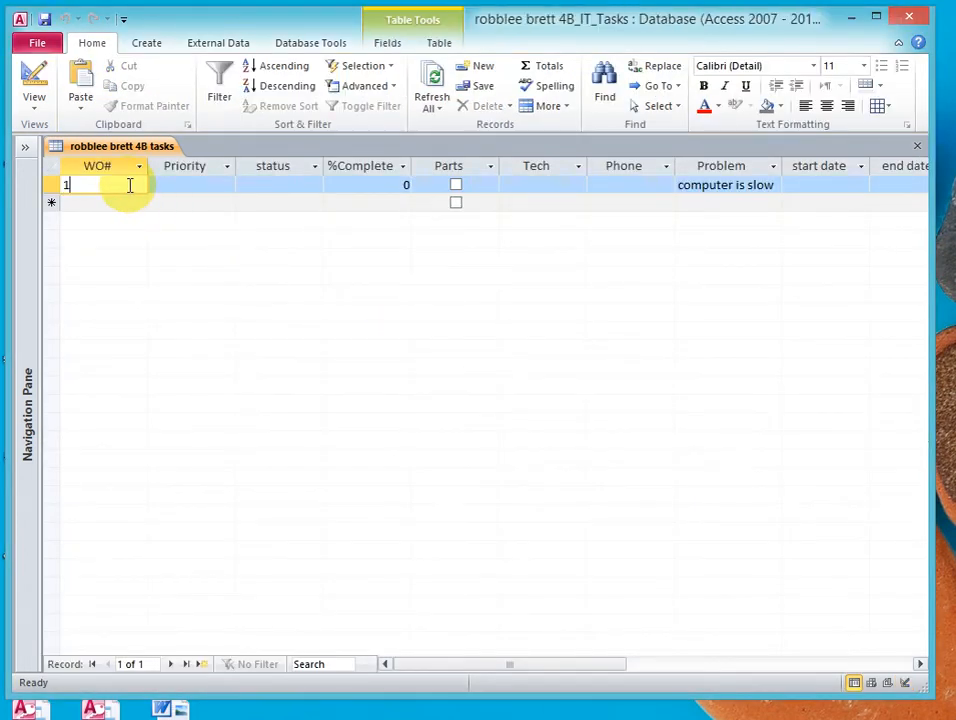
key("Tab")
key("Tab")
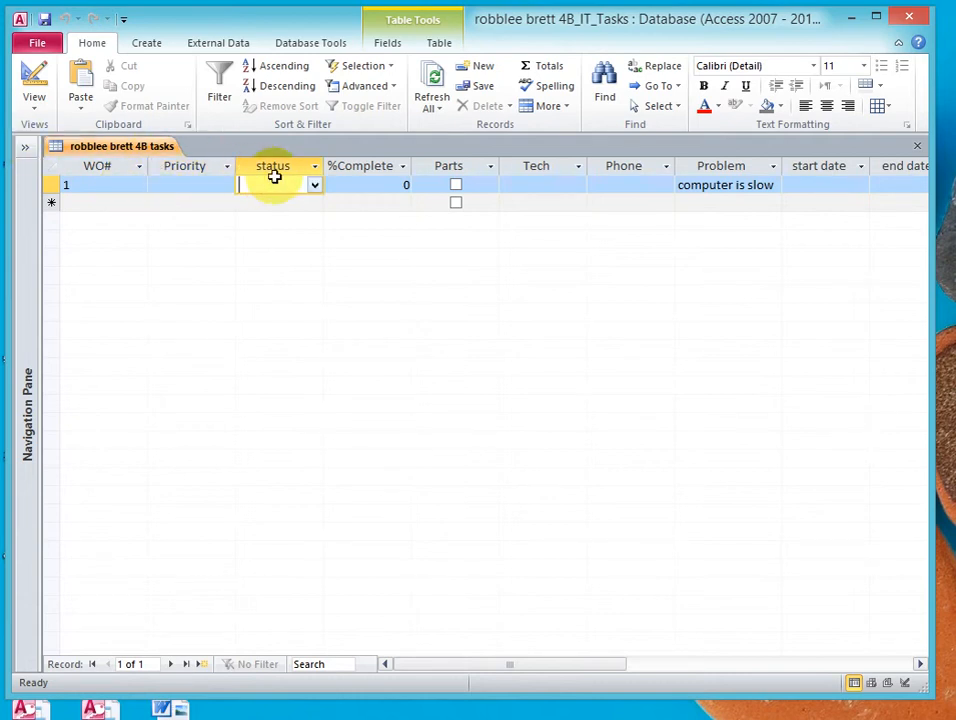
left_click(314, 186)
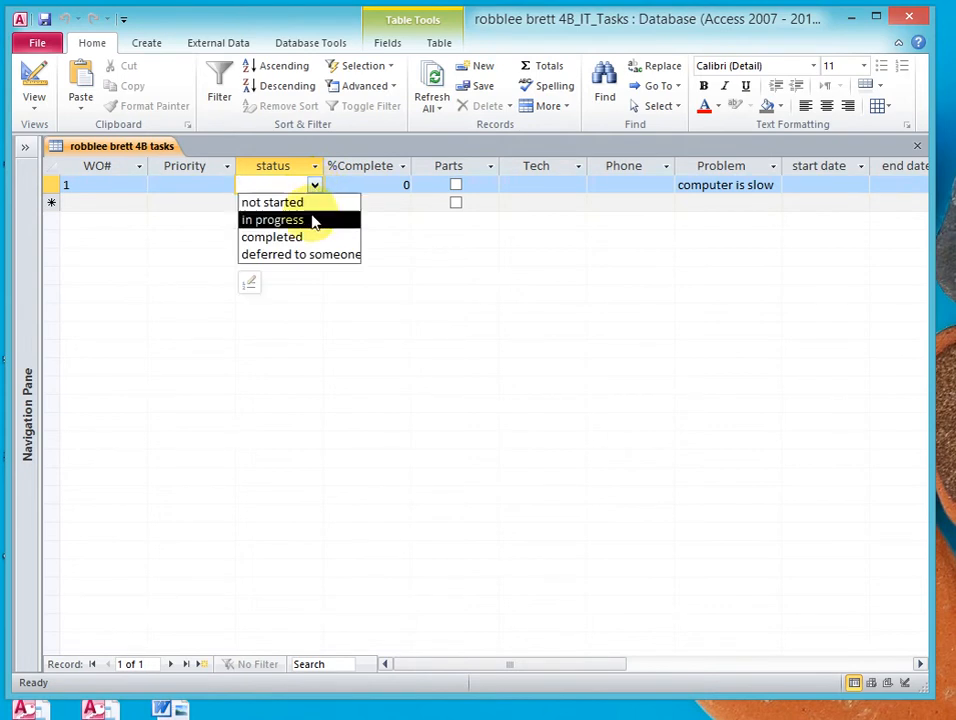
left_click(249, 286)
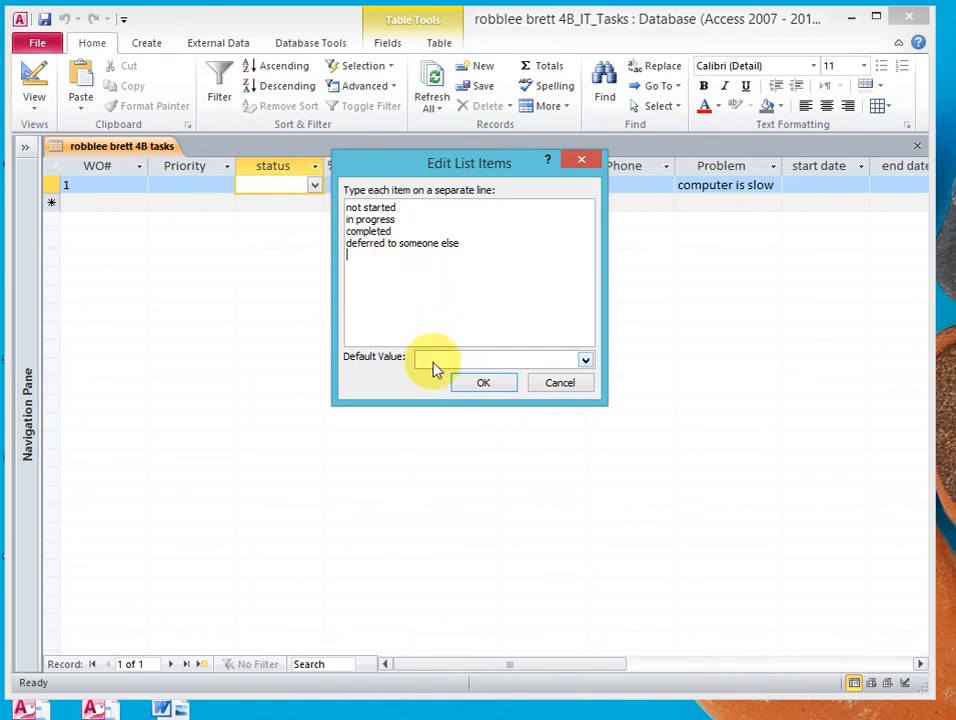
left_click(555, 384)
Step: Set the first record's status to "not started" and move to the new record row
left_click(315, 186)
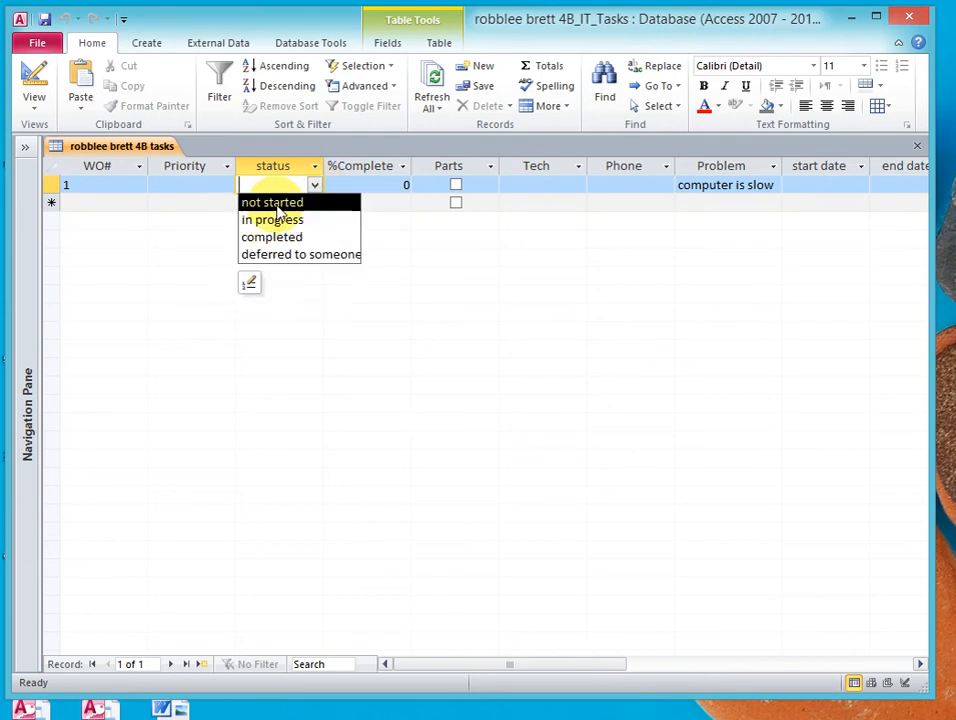
left_click(277, 205)
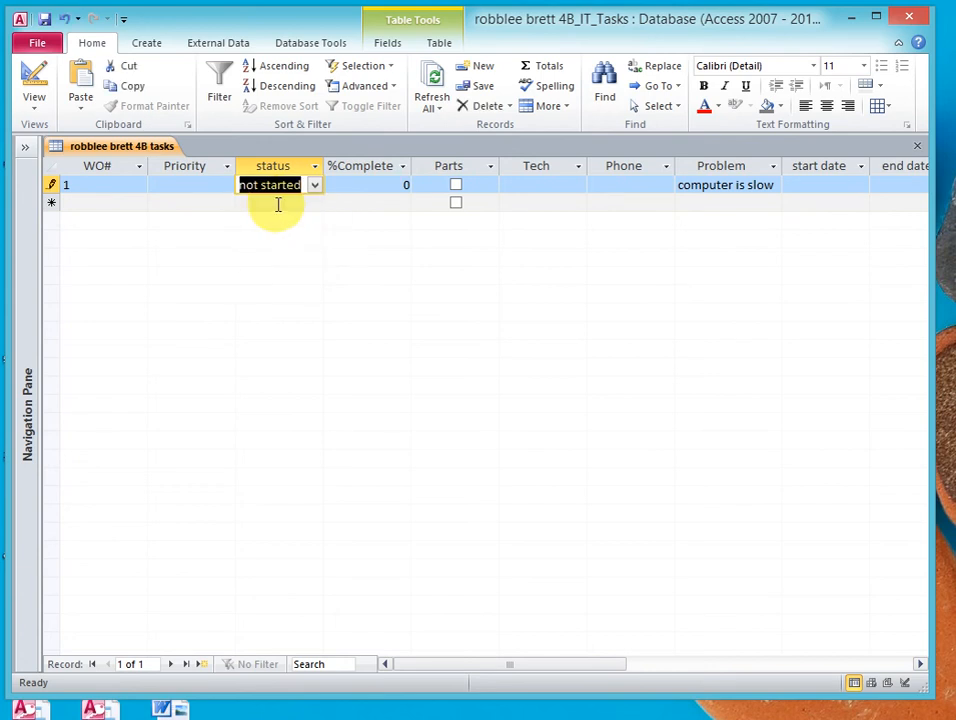
left_click(277, 205)
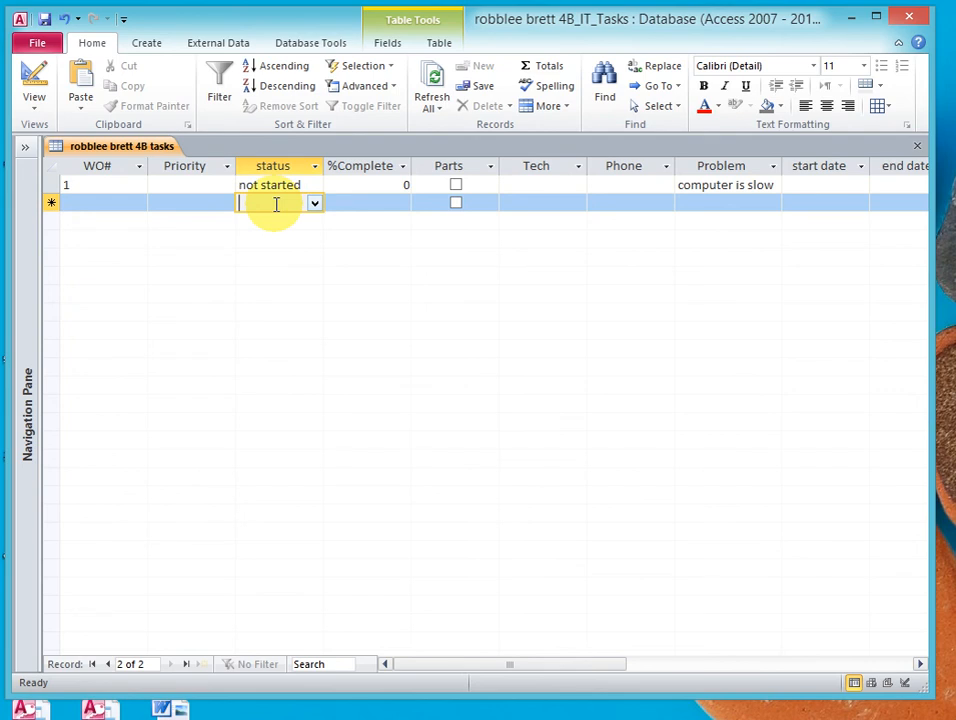